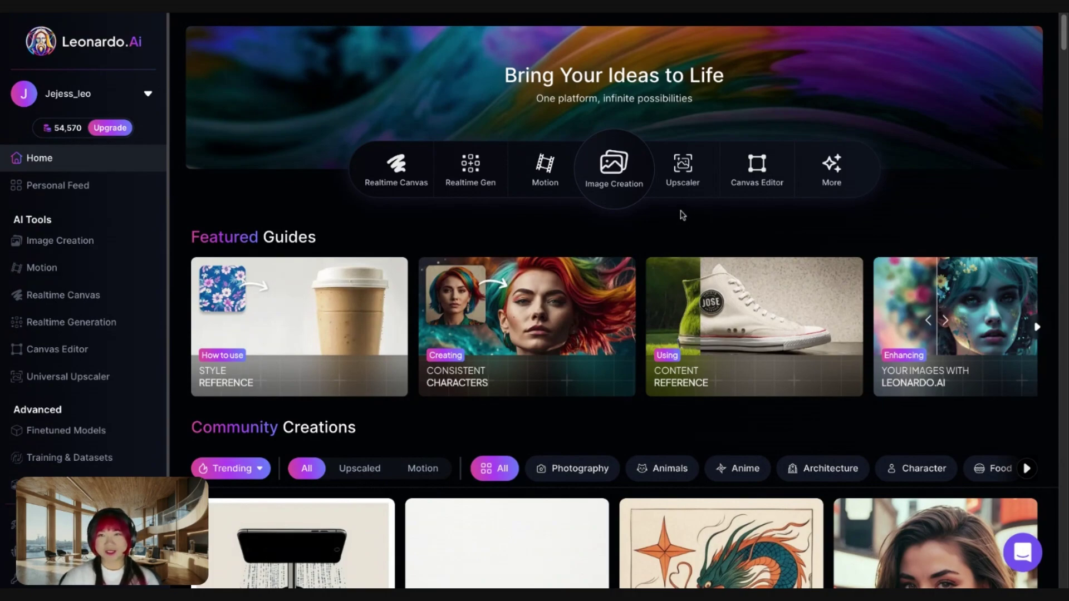
Paste the candid solo-hiker-over-valley prompt, strip the leading '* ', and bring up the AI prompt helpers
{"action": "left_click", "coordinate": [616, 205]}
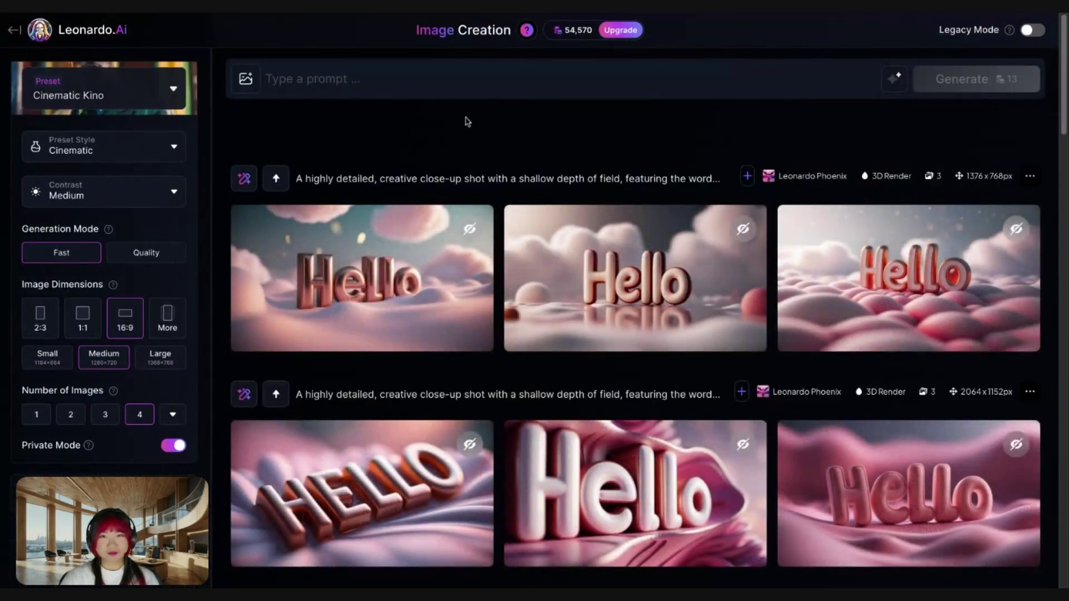
{"action": "left_click", "coordinate": [338, 84]}
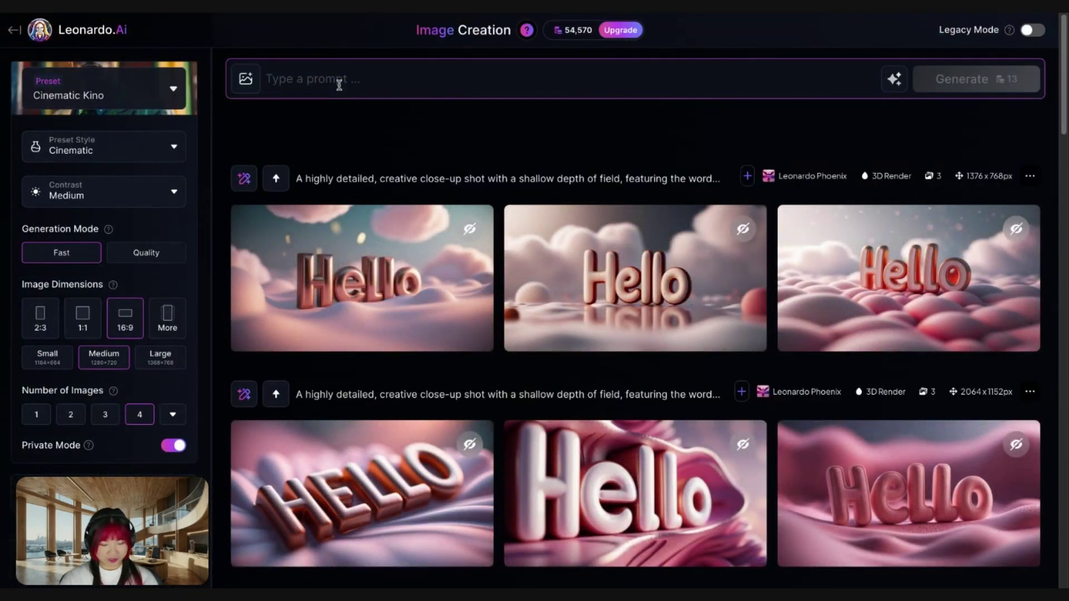
{"action": "type", "text": "* a candid view of a solo hiker from behind, overlooking a nice valley at the top of a cliff."}
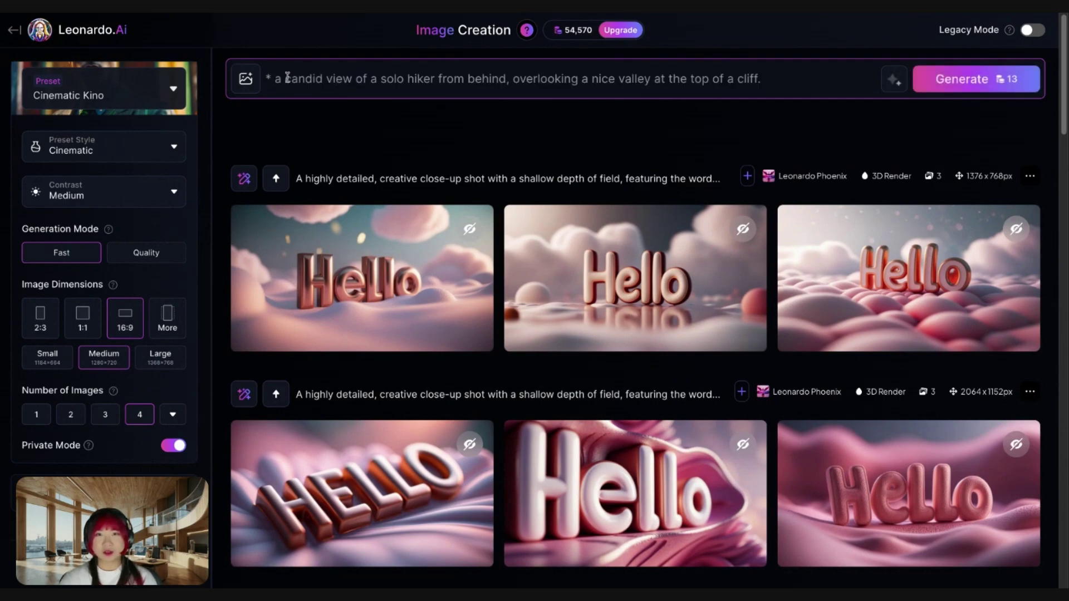
{"action": "key", "text": "Home"}
{"action": "key", "text": "Delete"}
{"action": "key", "text": "Delete"}
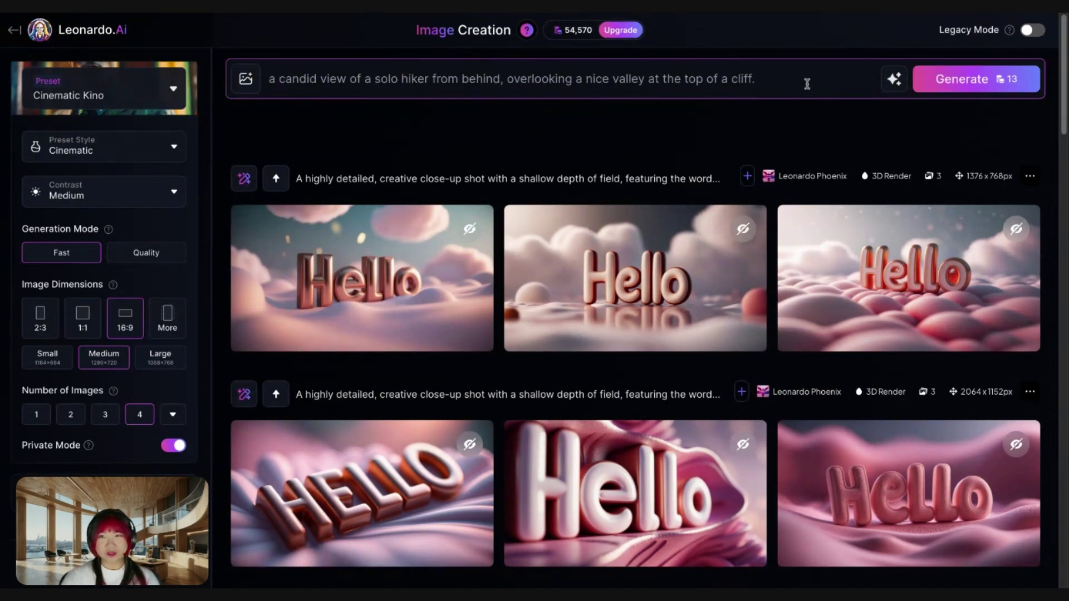
{"action": "left_click", "coordinate": [895, 81]}
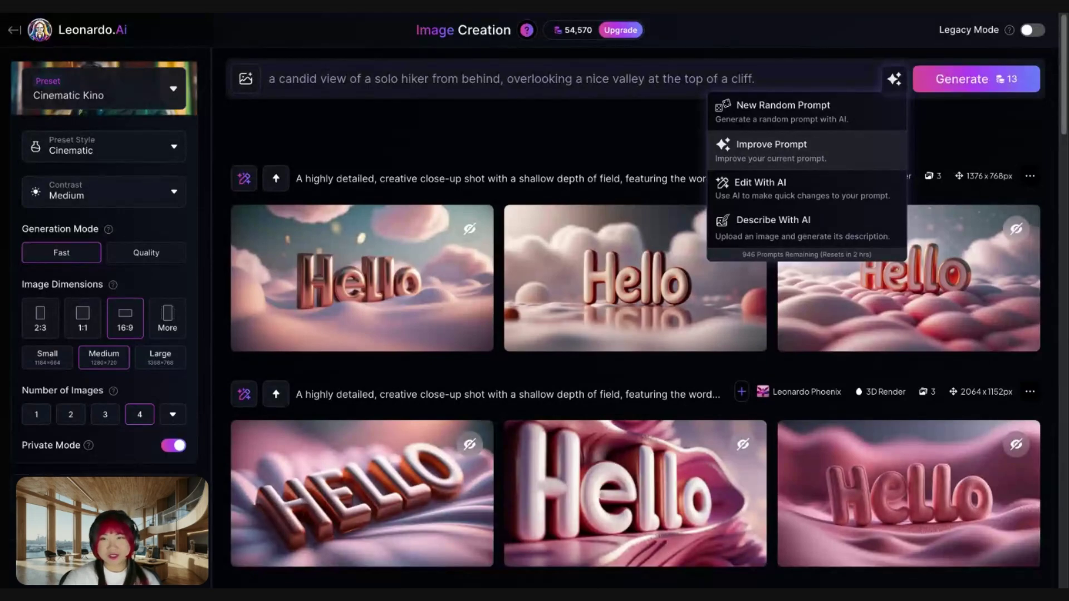
Improve the hiker prompt with AI and keep the Cinematic Kino preset
{"action": "left_click", "coordinate": [782, 161]}
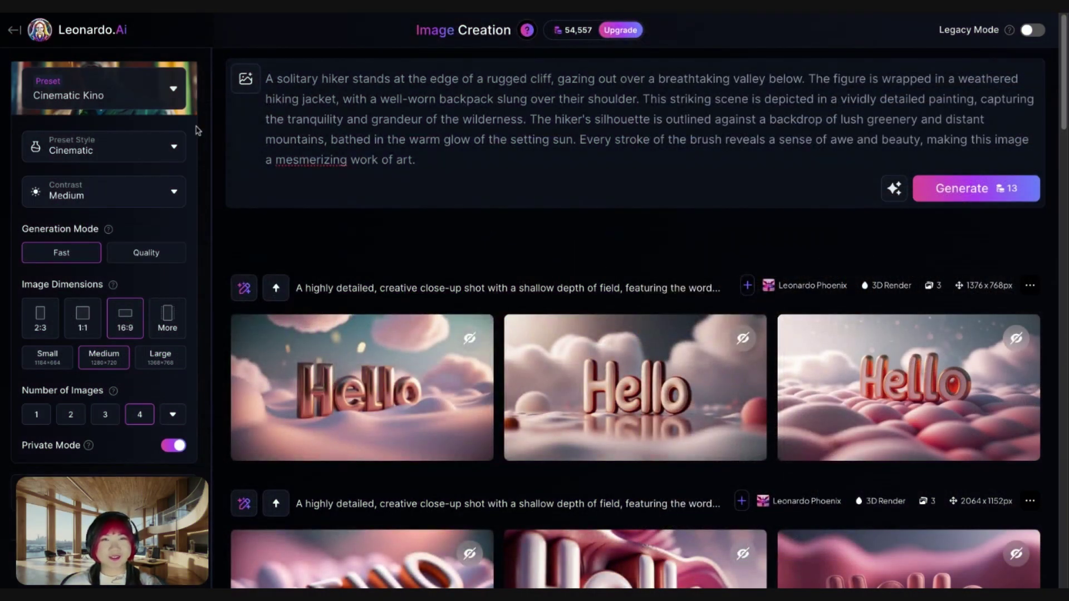
{"action": "left_click", "coordinate": [95, 92]}
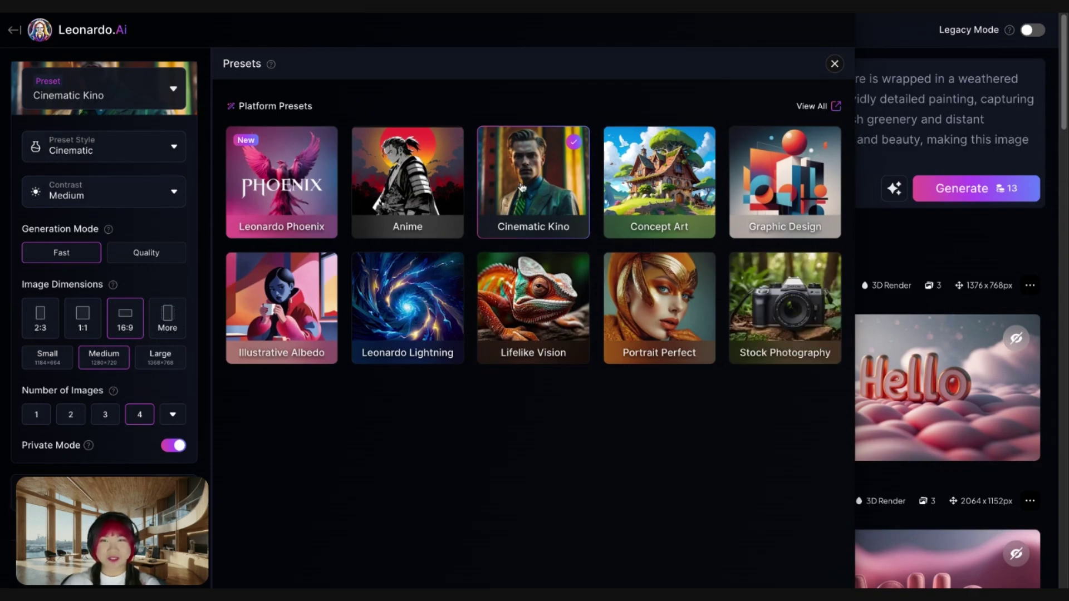
{"action": "left_click", "coordinate": [834, 64]}
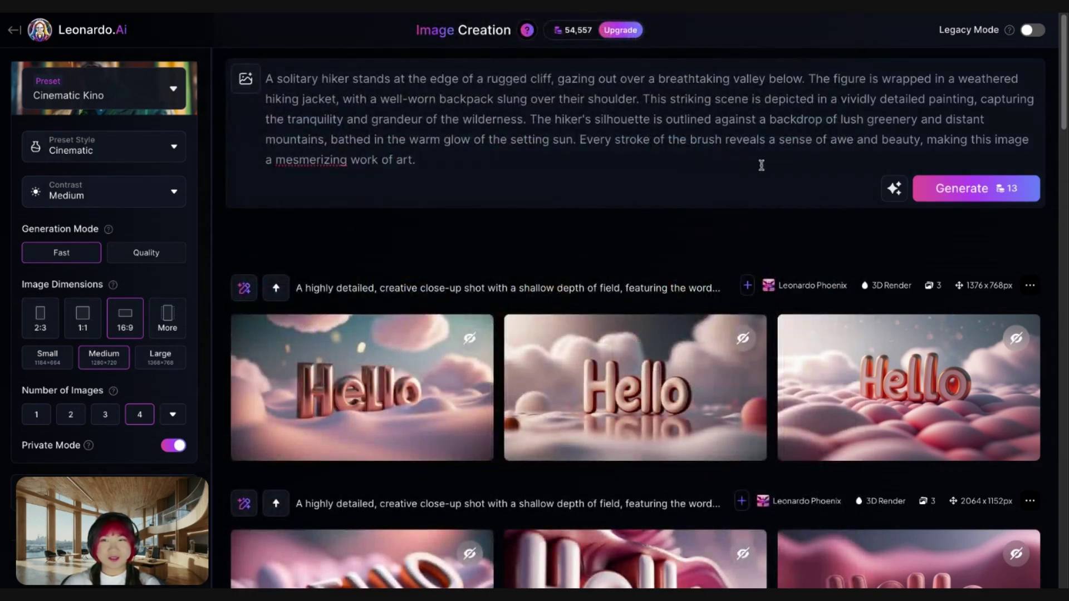
Generate four 1280×720 cliff-top hiker images and browse them full size in the viewer
{"action": "left_click", "coordinate": [994, 191]}
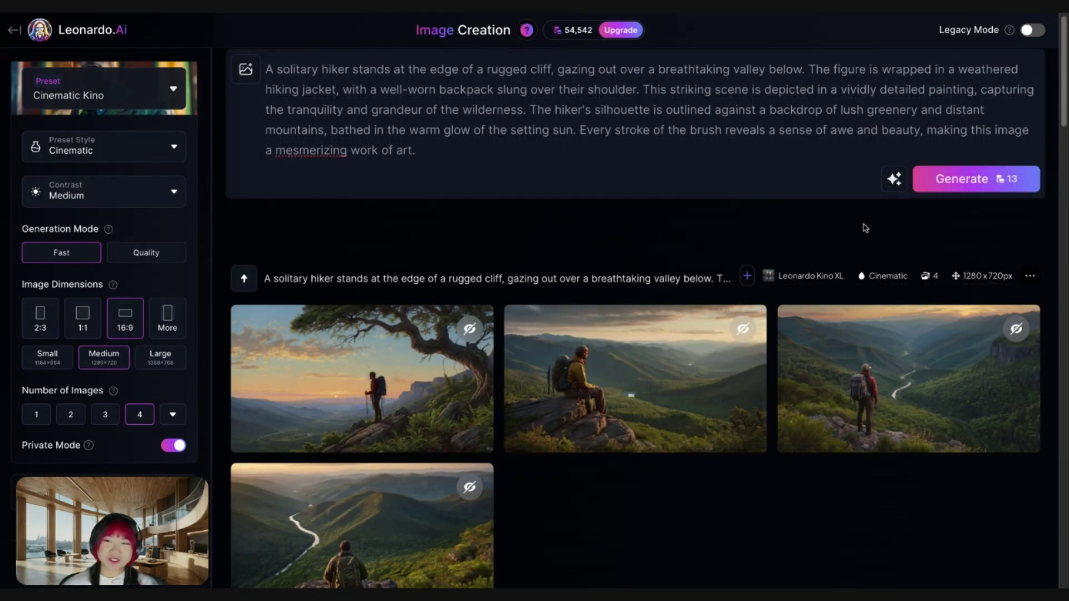
{"action": "left_click", "coordinate": [865, 357]}
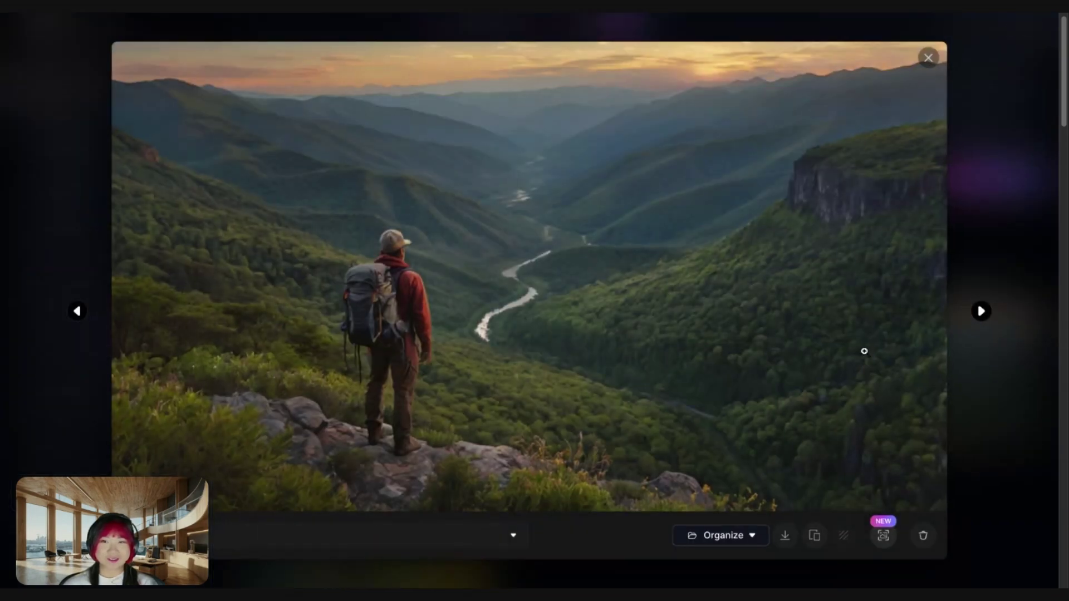
{"action": "left_click", "coordinate": [981, 312]}
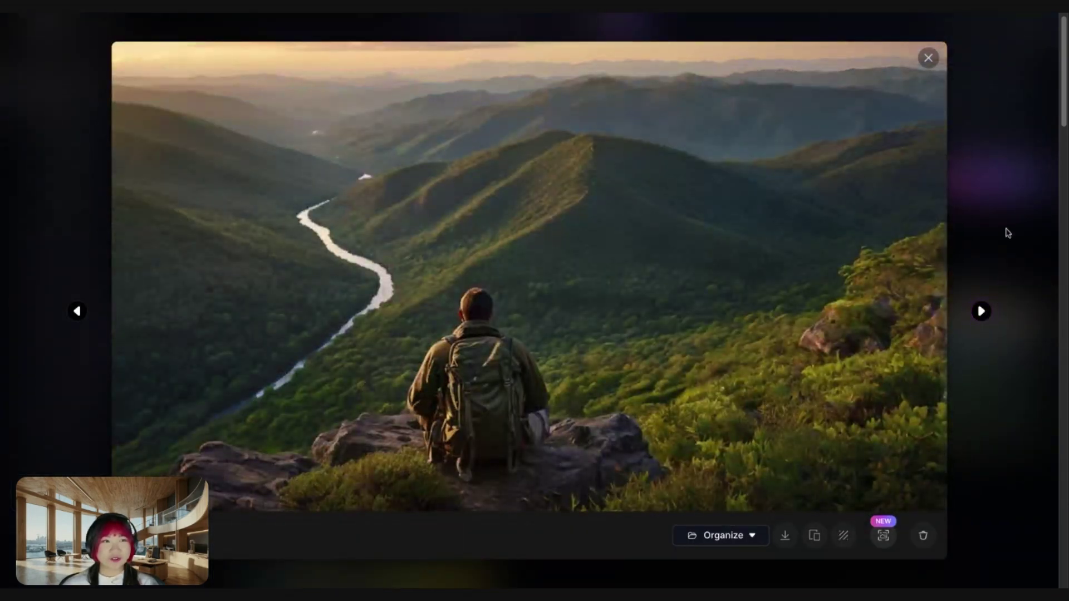
{"action": "left_click", "coordinate": [1008, 233]}
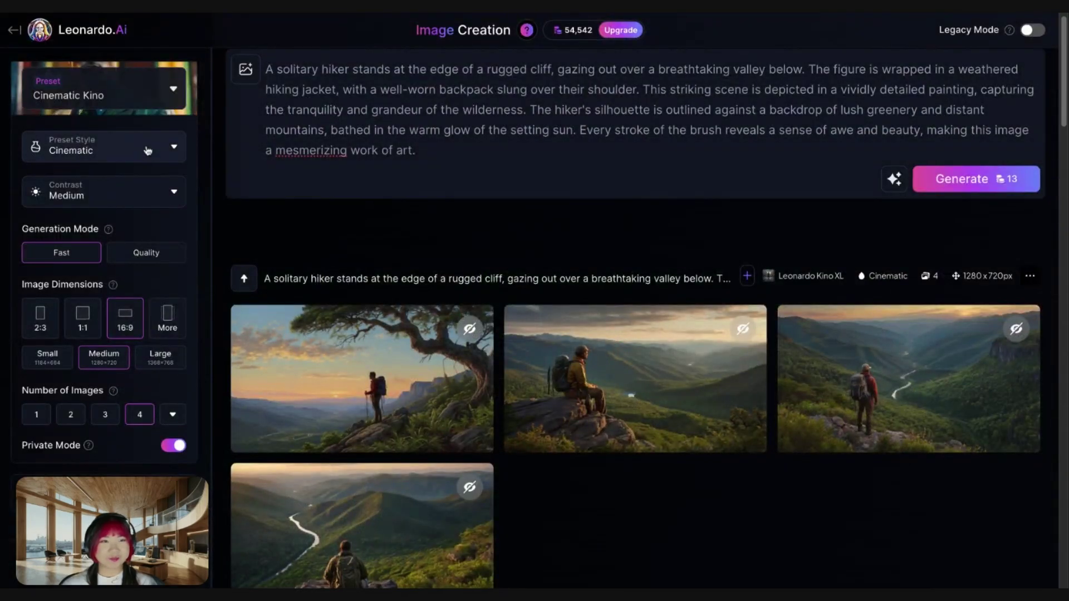
{"action": "left_click", "coordinate": [150, 150]}
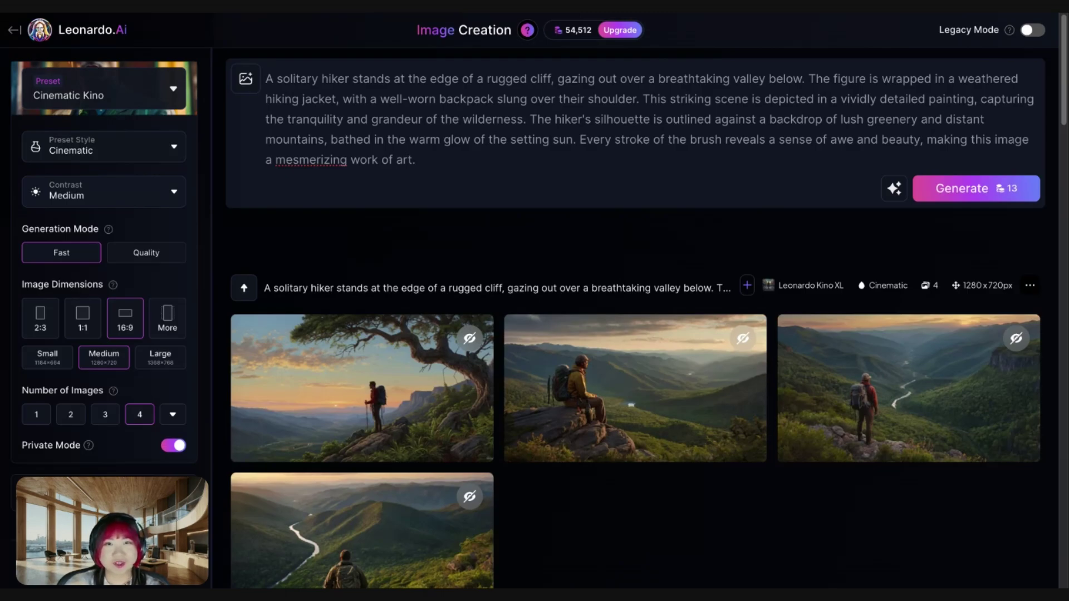
Attach the standing-hiker-by-the-river image from Your Generations as a Content Reference
{"action": "left_click", "coordinate": [246, 78]}
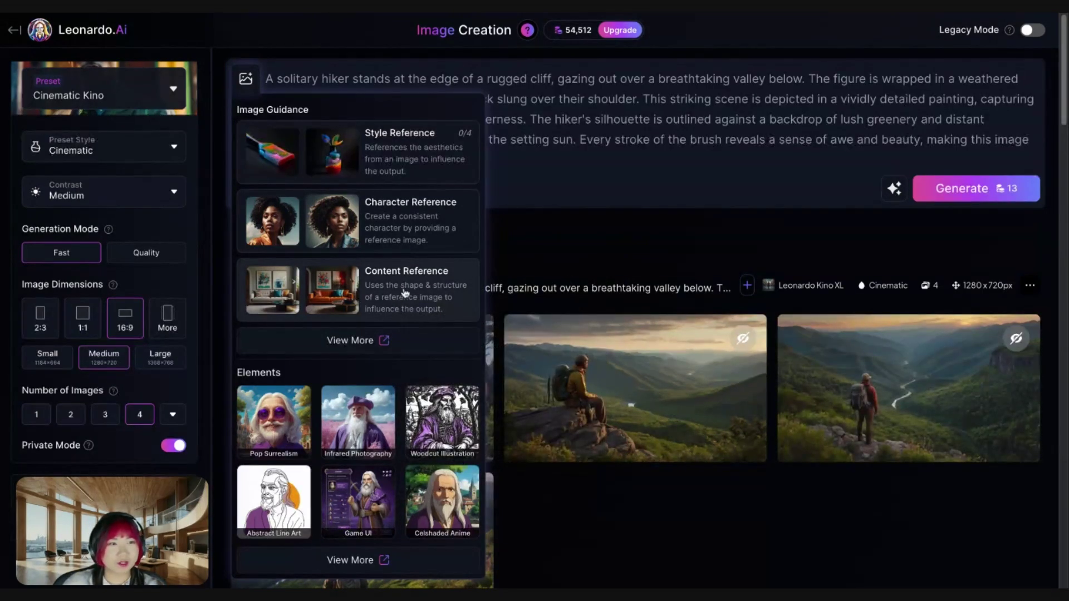
{"action": "left_click", "coordinate": [444, 297]}
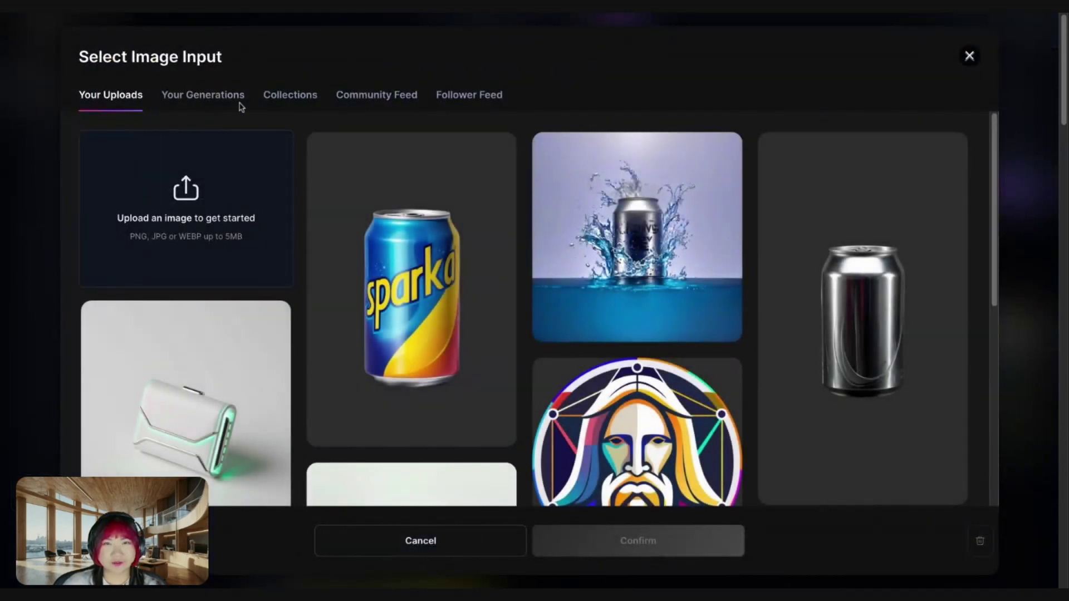
{"action": "left_click", "coordinate": [213, 98]}
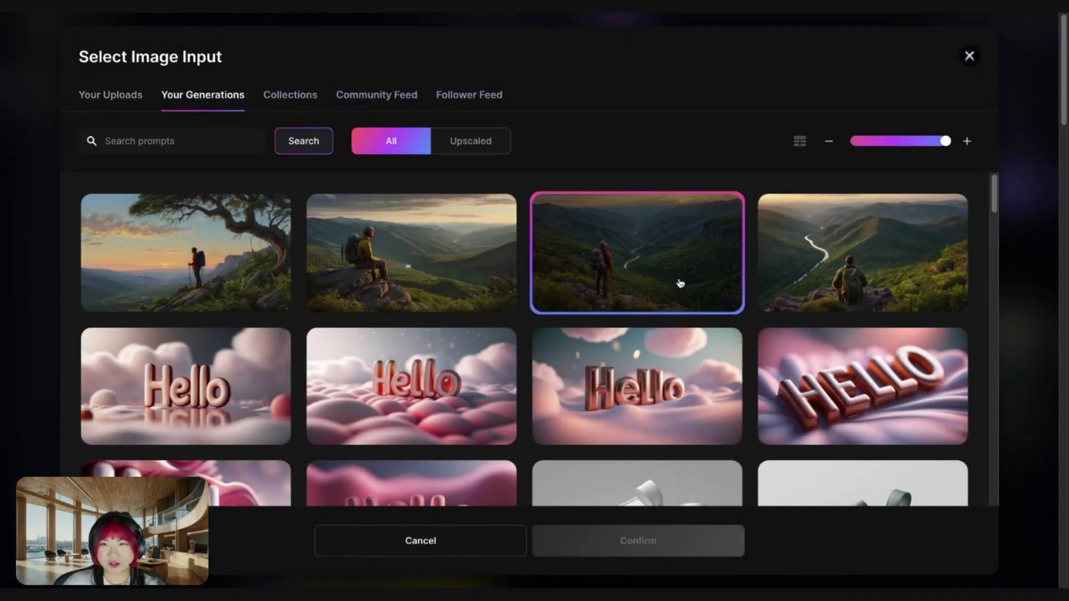
{"action": "left_click", "coordinate": [680, 284]}
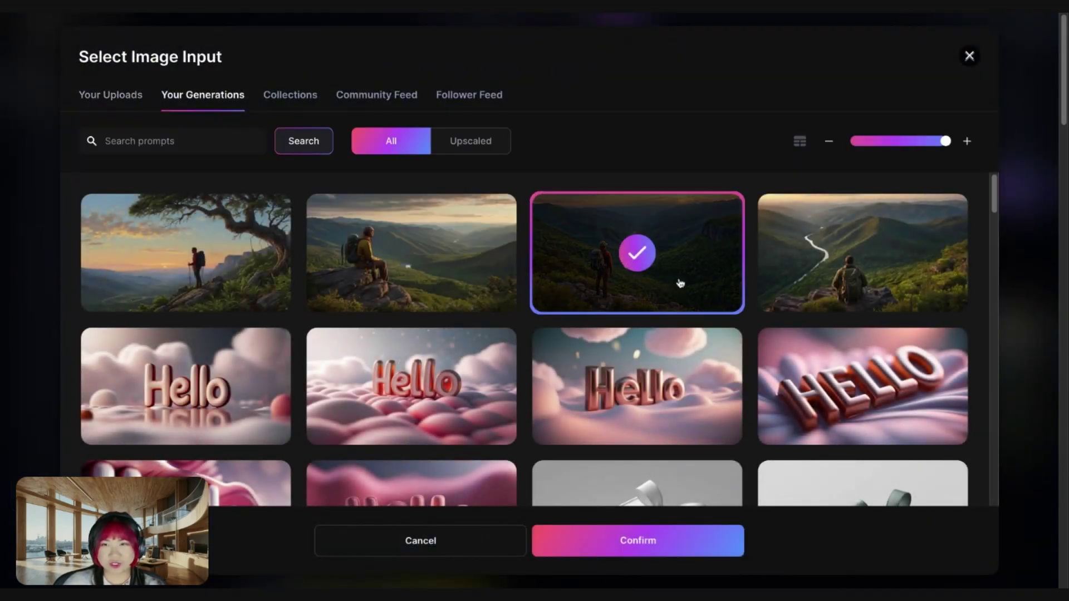
{"action": "left_click", "coordinate": [641, 538]}
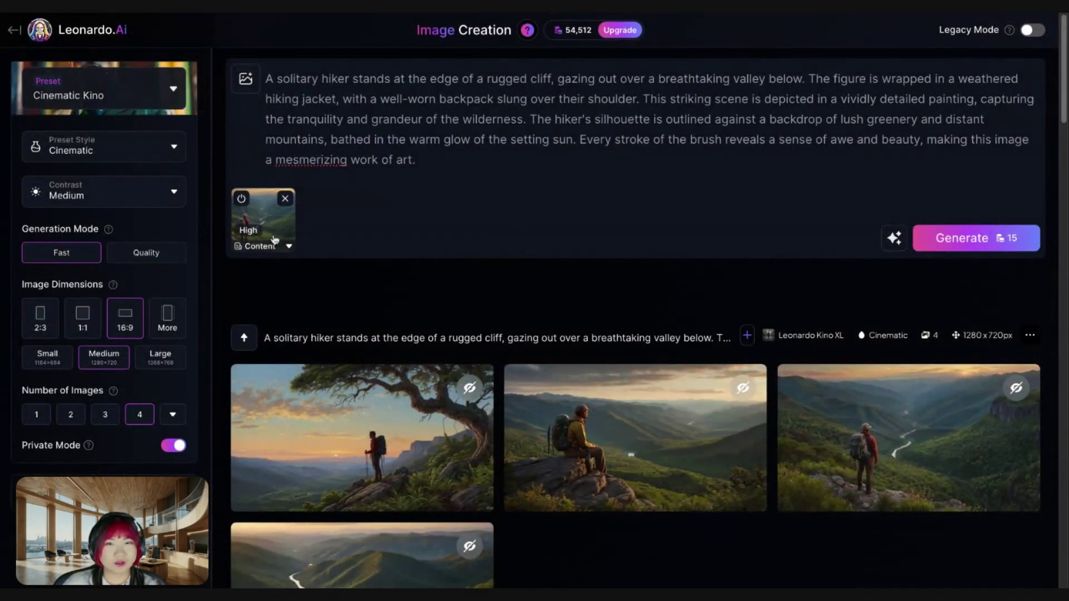
Set the content reference strength to Mid
{"action": "left_click", "coordinate": [273, 244]}
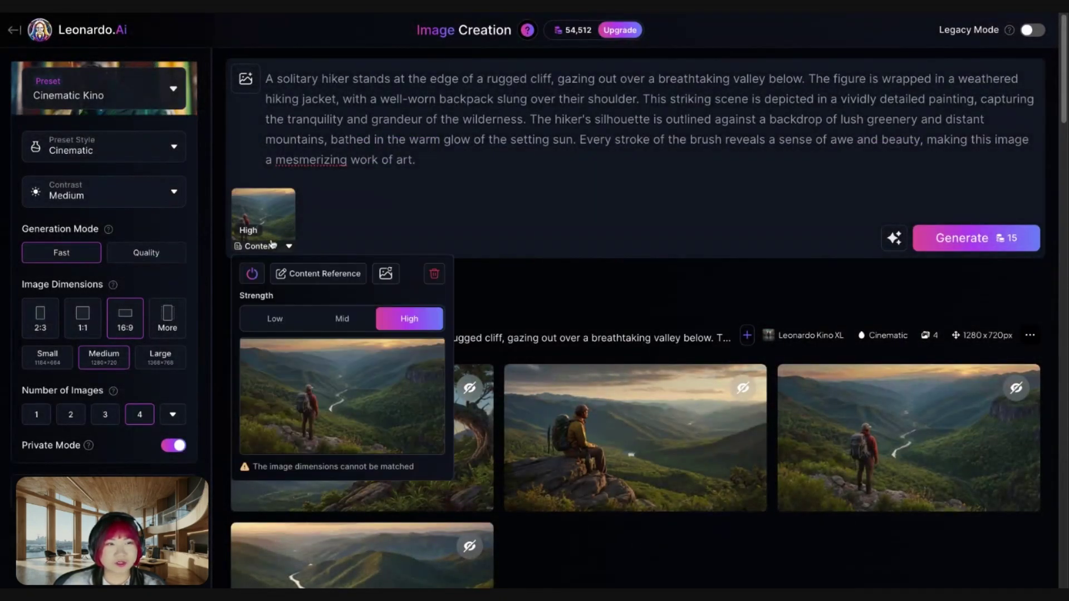
{"action": "left_click", "coordinate": [263, 323]}
{"action": "left_click", "coordinate": [344, 323]}
{"action": "left_click", "coordinate": [410, 321]}
{"action": "left_click", "coordinate": [275, 319]}
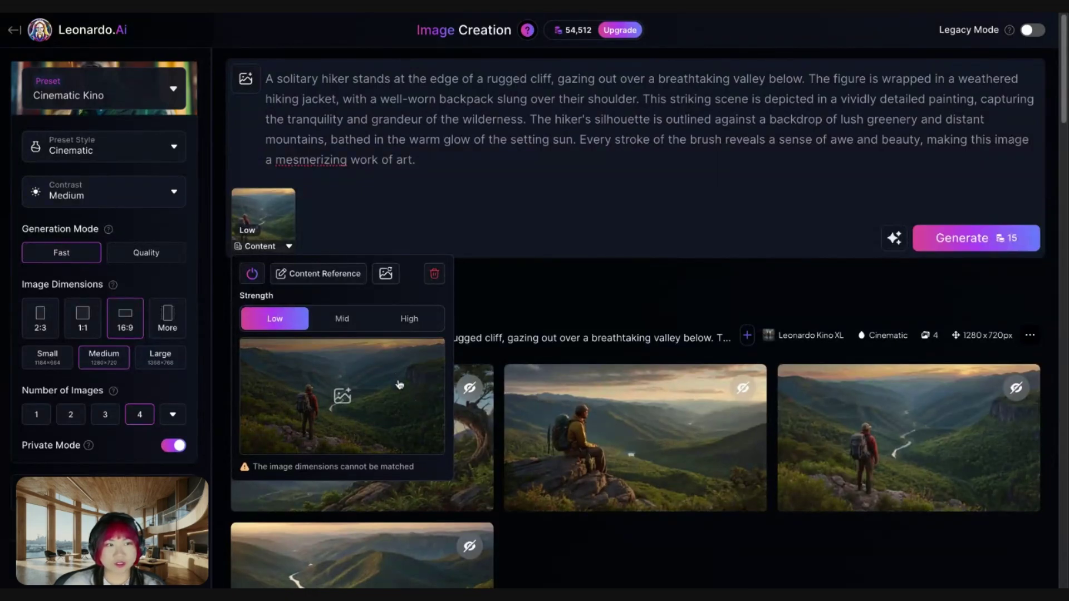
{"action": "left_click", "coordinate": [351, 319]}
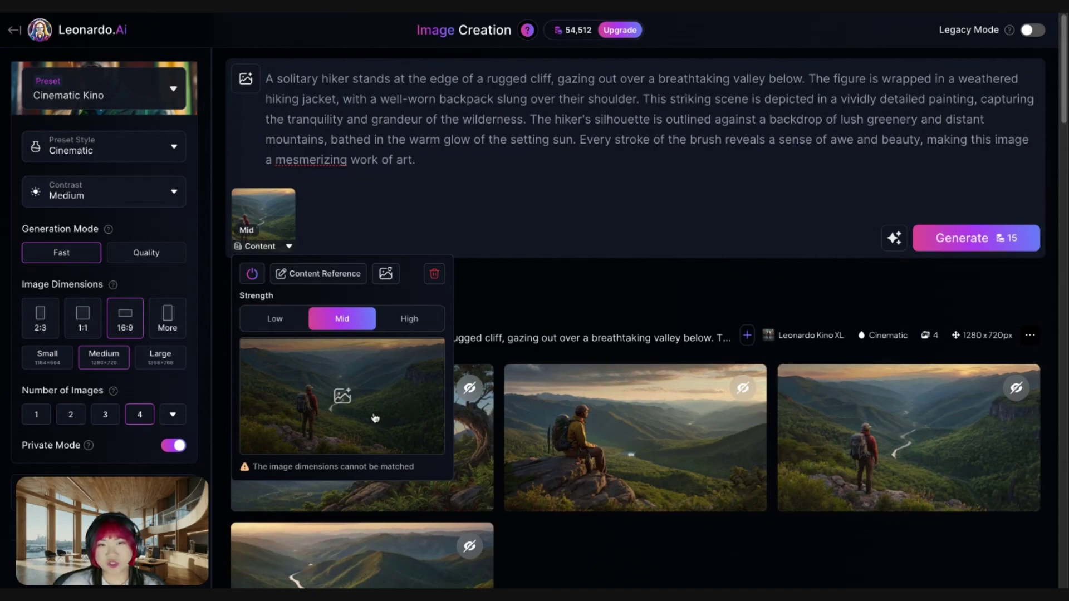
{"action": "left_click", "coordinate": [543, 212]}
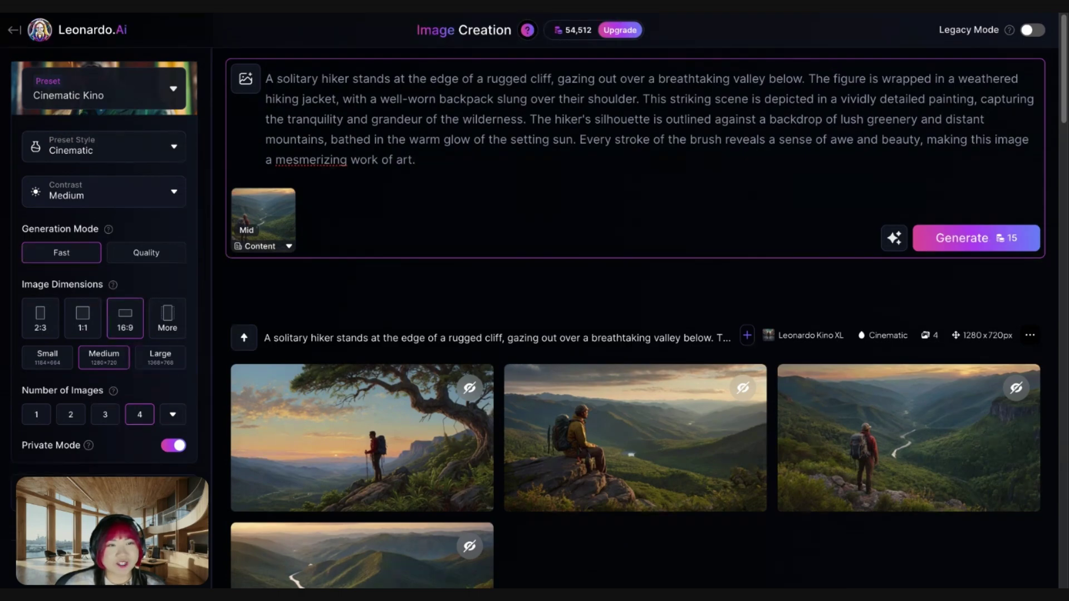
Have AI rewrite the prompt with the instruction 'make this a winterscape'
{"action": "left_click", "coordinate": [893, 238]}
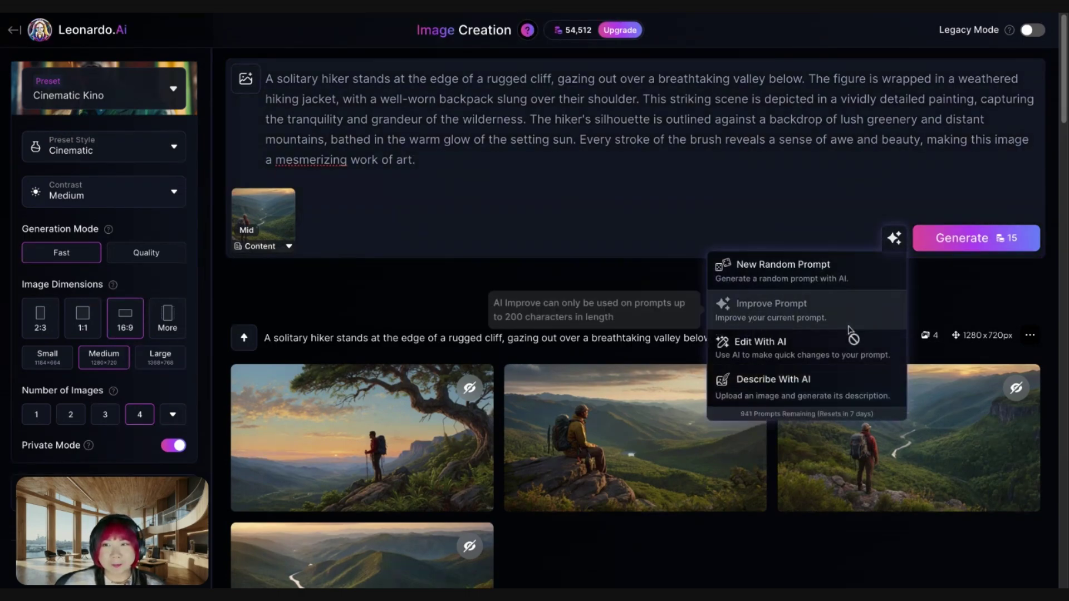
{"action": "left_click", "coordinate": [864, 355]}
{"action": "type", "text": "m"}
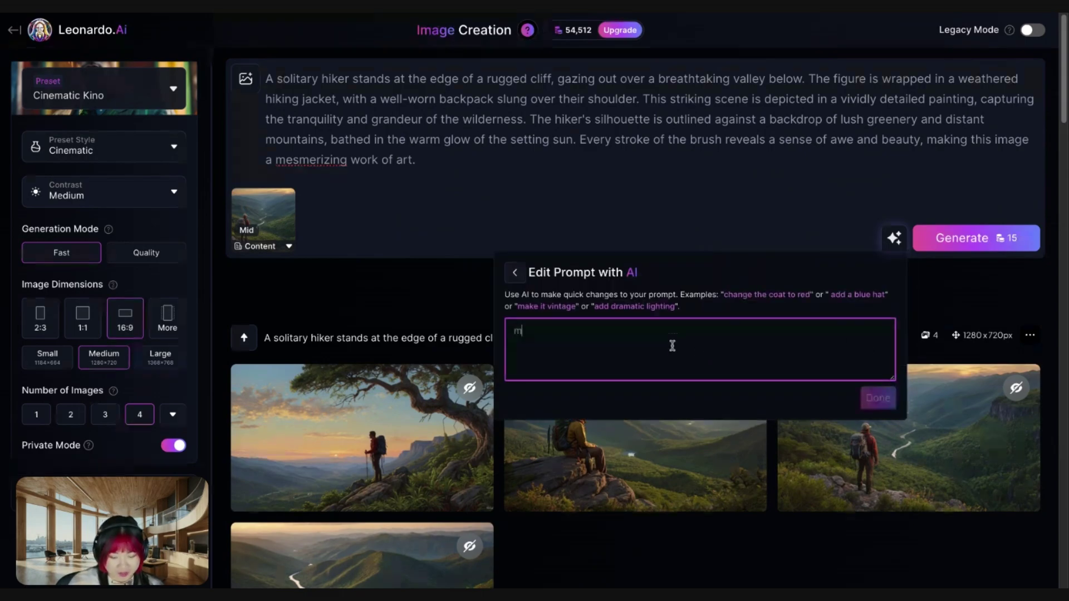
{"action": "type", "text": "ake this a winterscape"}
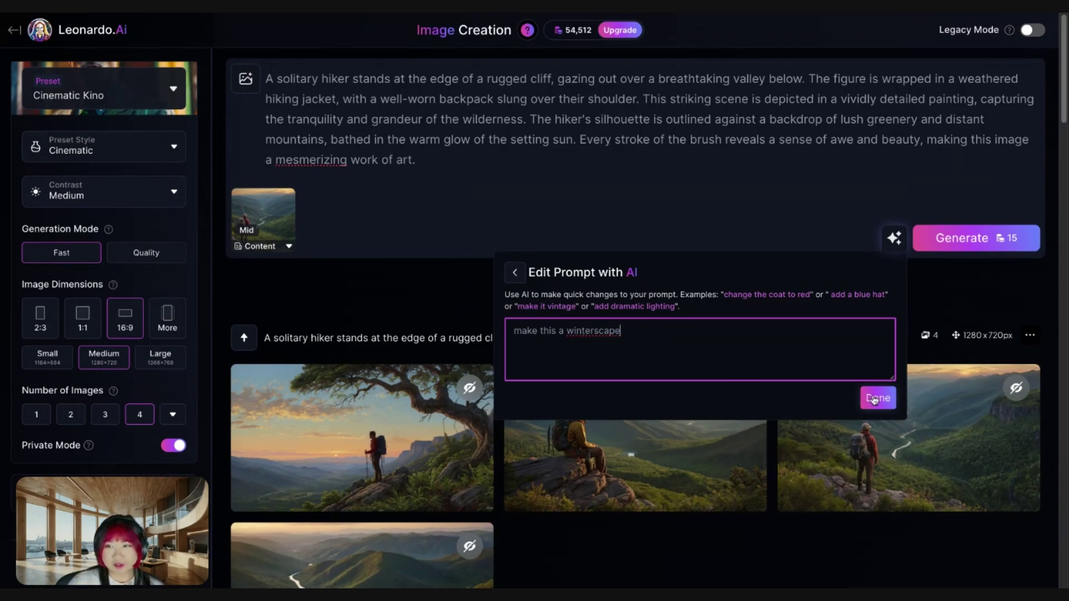
{"action": "left_click", "coordinate": [876, 398]}
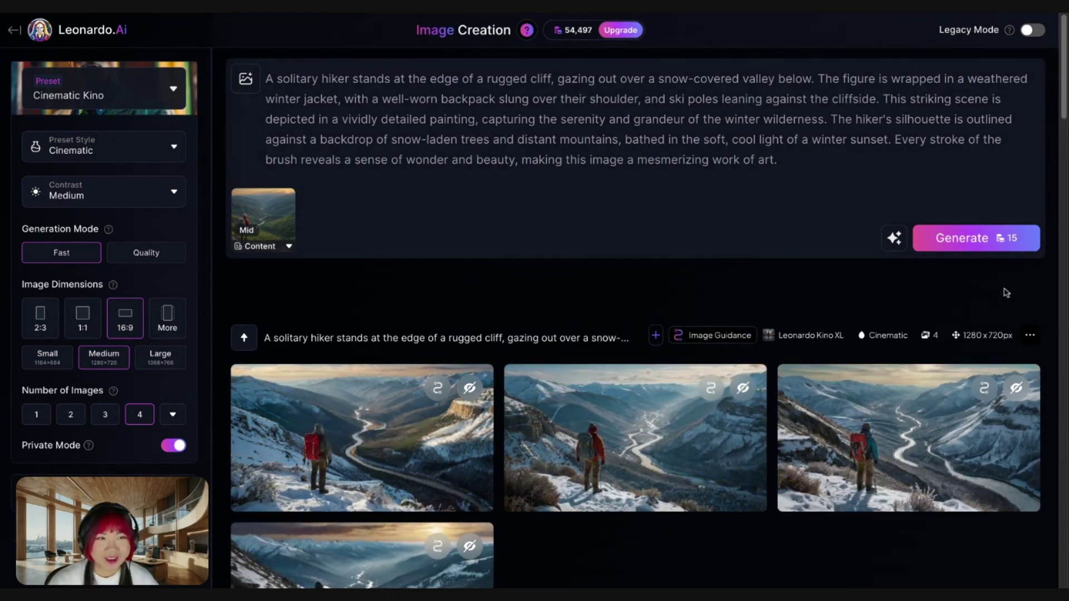
Scroll through the winter results and enlarge the second snowy hiker image
{"action": "scroll", "coordinate": [913, 445], "scroll_direction": "down", "scroll_amount": 2}
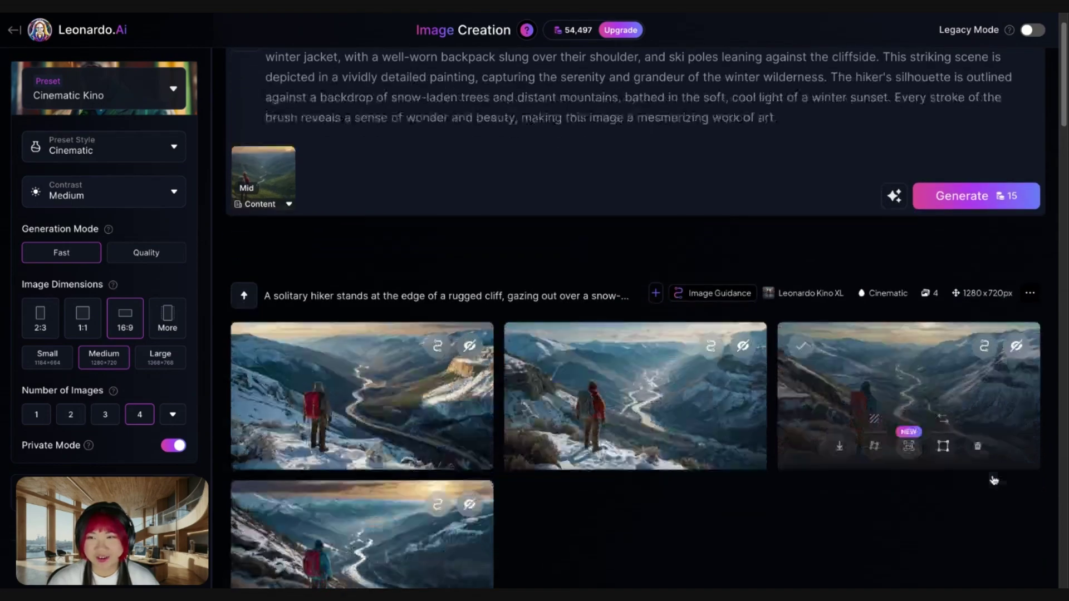
{"action": "scroll", "coordinate": [993, 479], "scroll_direction": "down", "scroll_amount": 3}
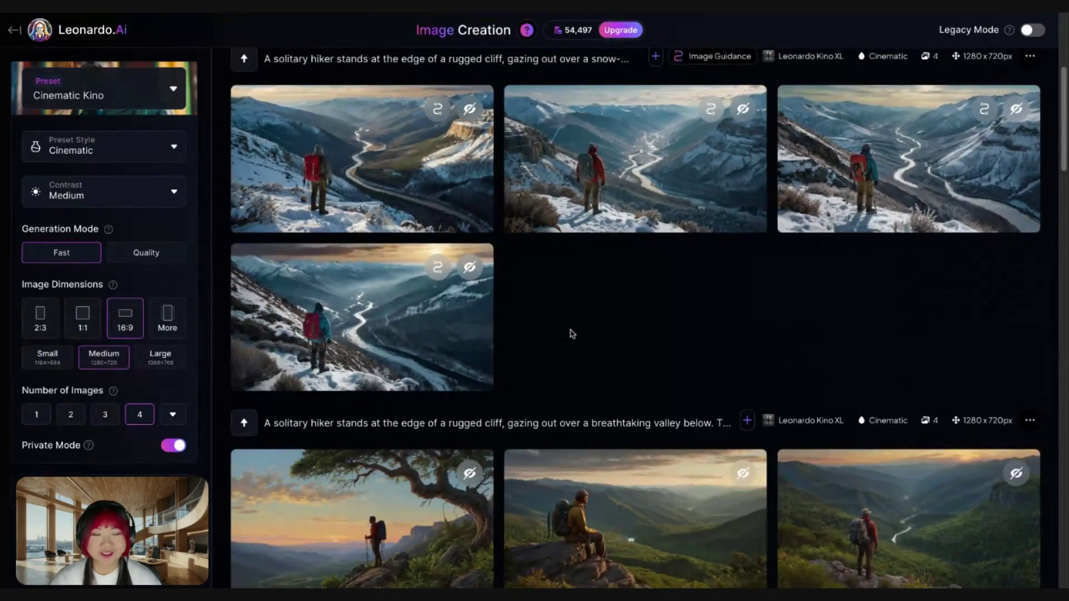
{"action": "mouse_move", "coordinate": [487, 339]}
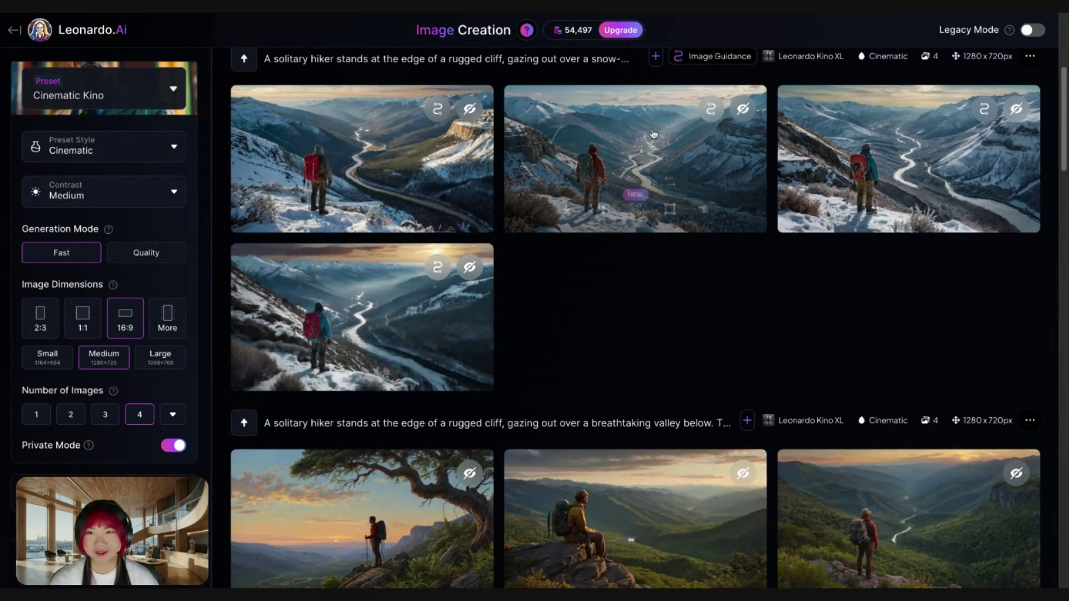
{"action": "left_click", "coordinate": [654, 132]}
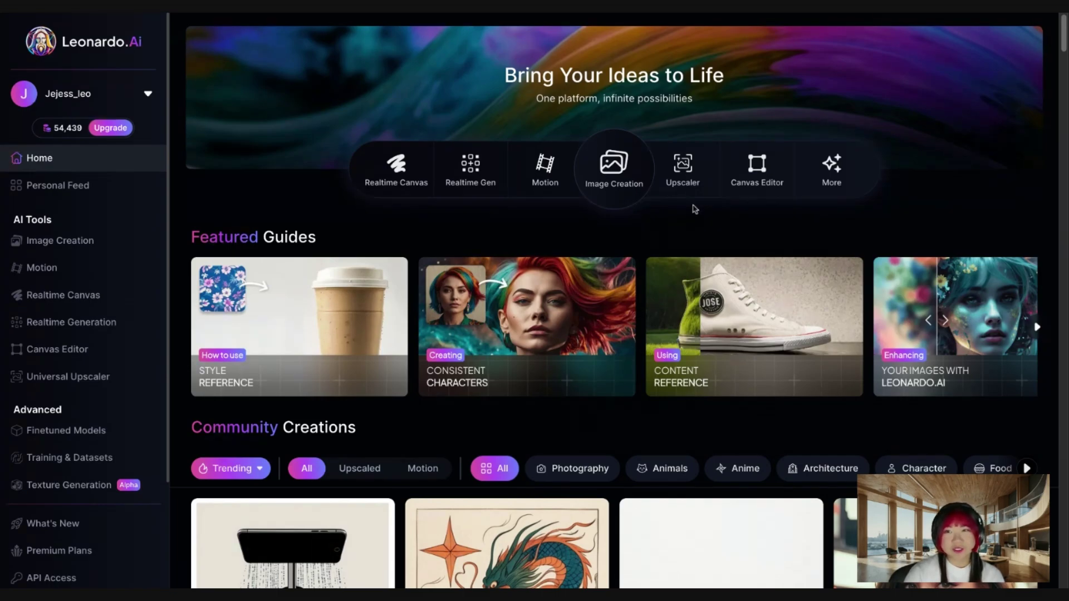
Load the third snowy hiker image into the Universal Upscaler with the Realistic style
{"action": "left_click", "coordinate": [684, 167]}
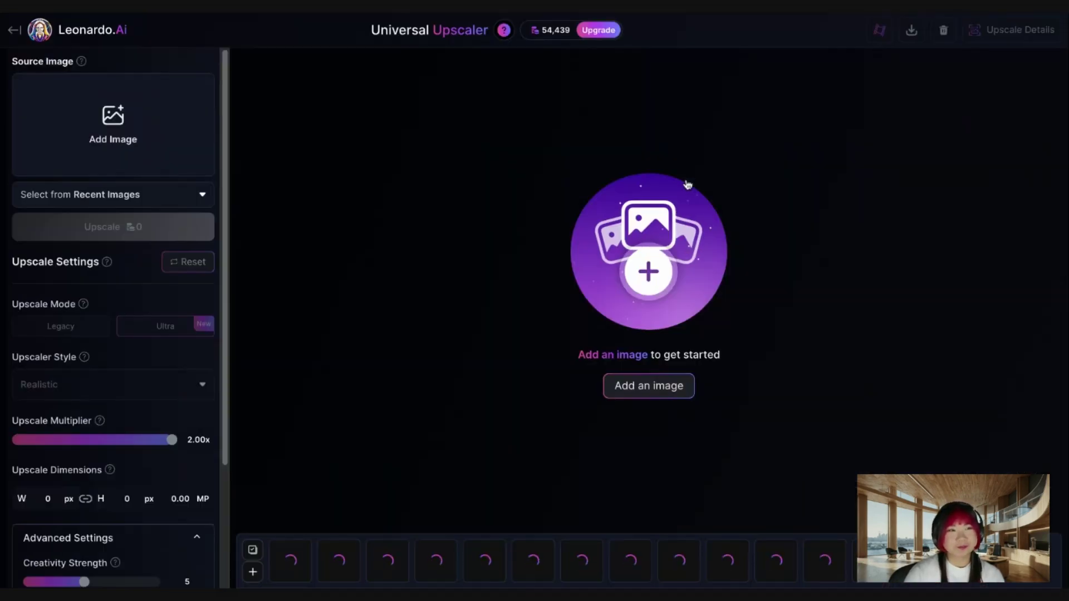
{"action": "left_click", "coordinate": [146, 148]}
{"action": "left_click", "coordinate": [242, 99]}
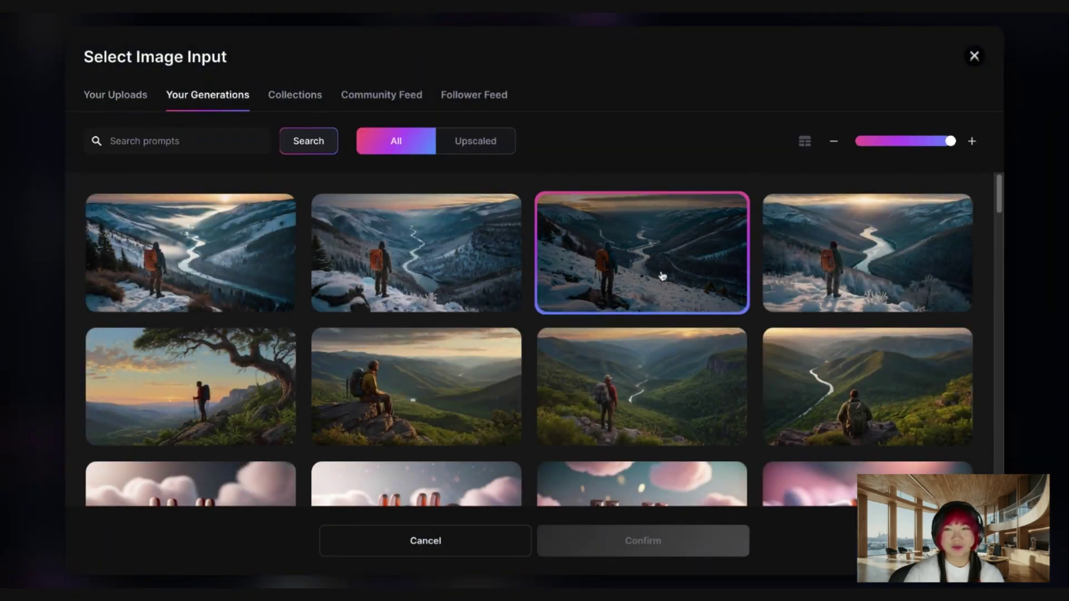
{"action": "left_click", "coordinate": [685, 279]}
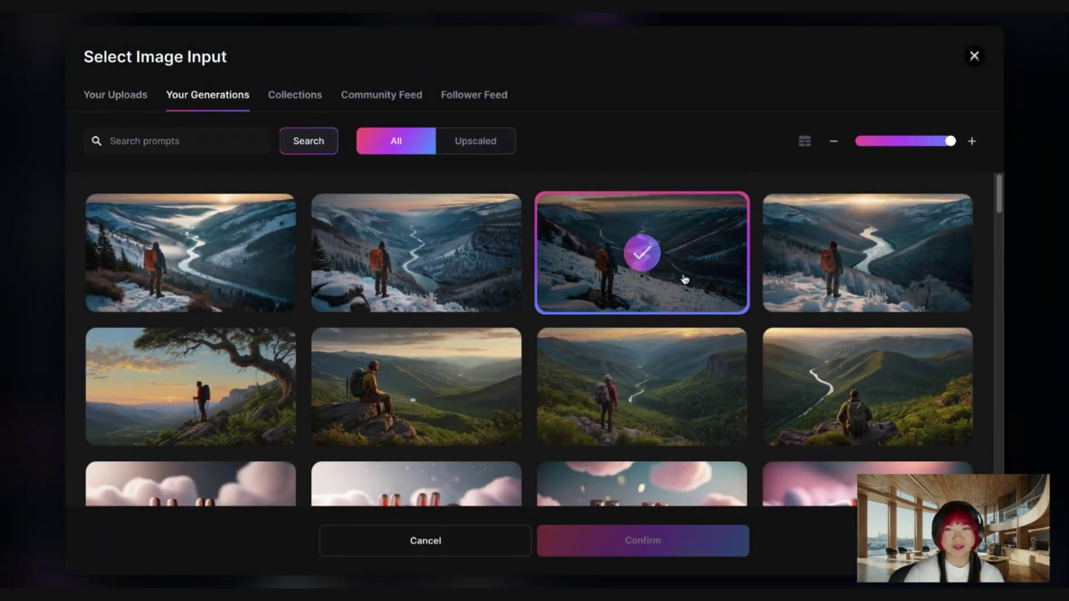
{"action": "left_click", "coordinate": [676, 549]}
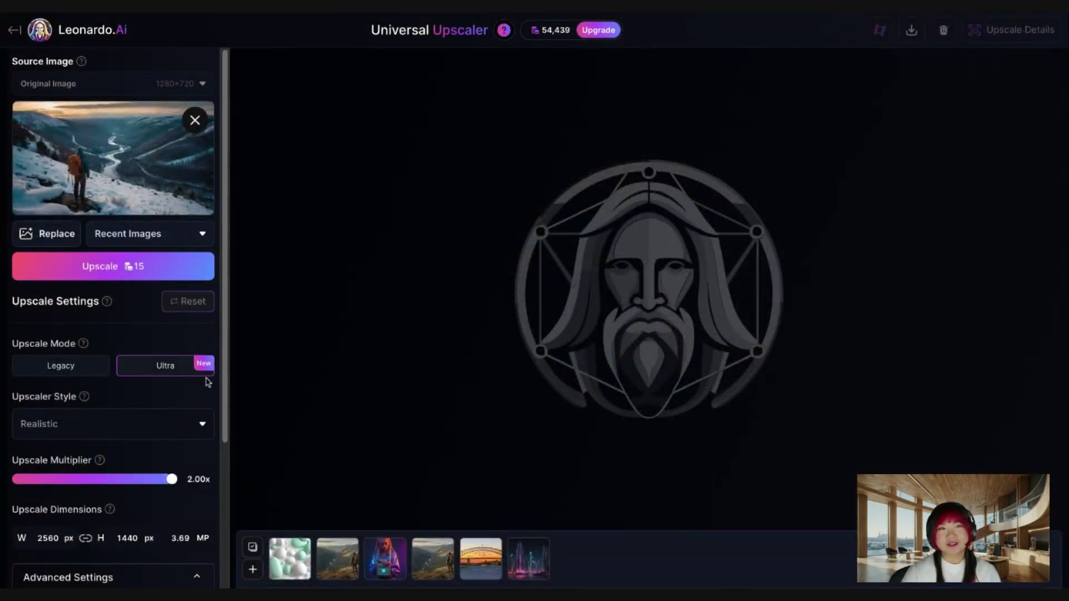
{"action": "left_click", "coordinate": [191, 439]}
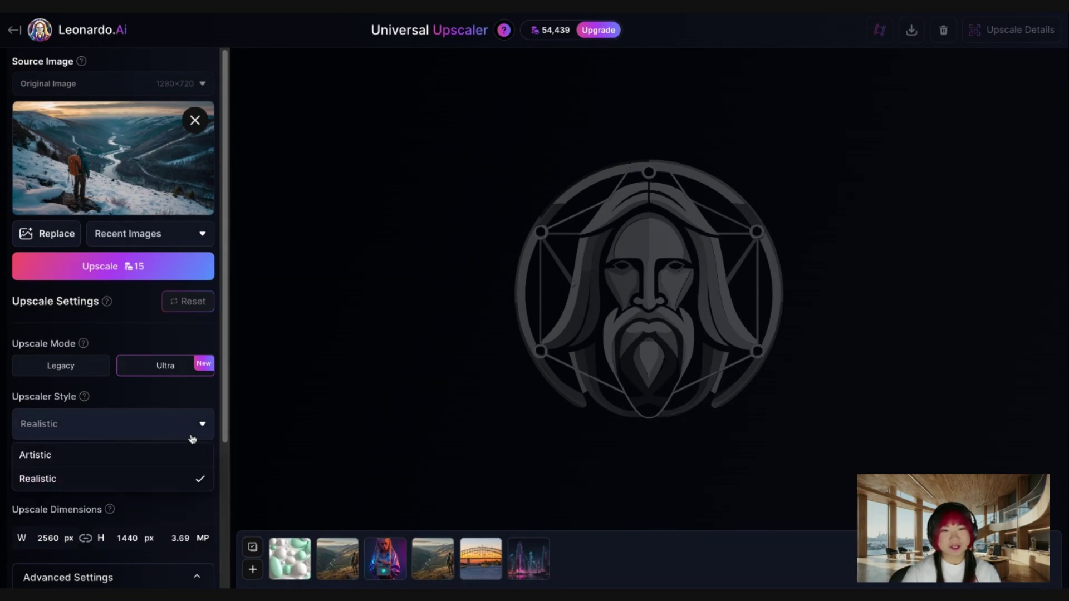
{"action": "left_click", "coordinate": [196, 479]}
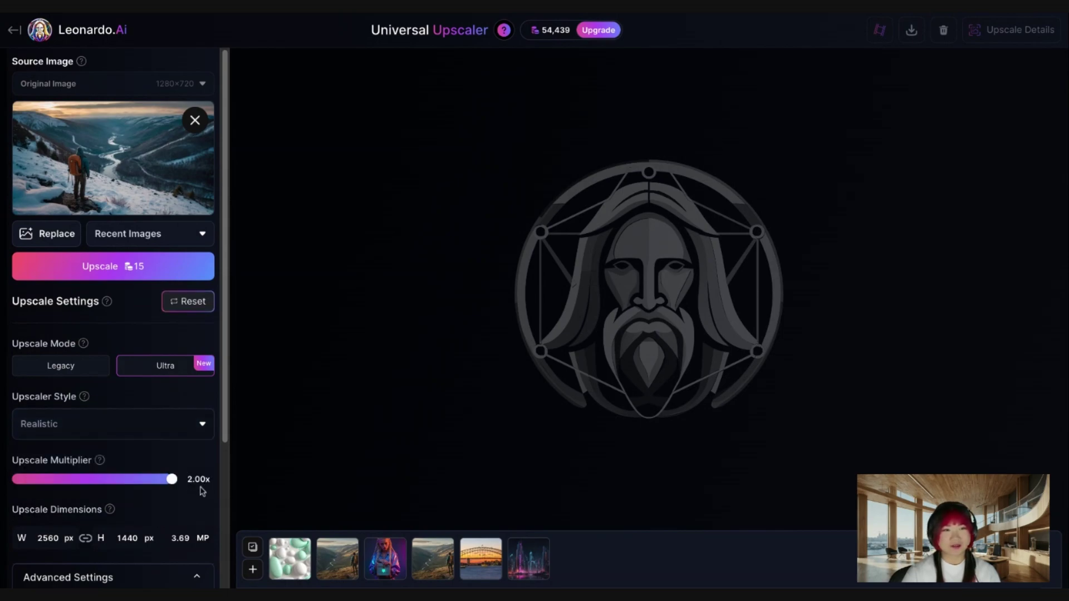
Raise Creativity Strength in the upscaler's Advanced Settings from 5 to 7
{"action": "scroll", "coordinate": [165, 403], "scroll_direction": "down", "scroll_amount": 3}
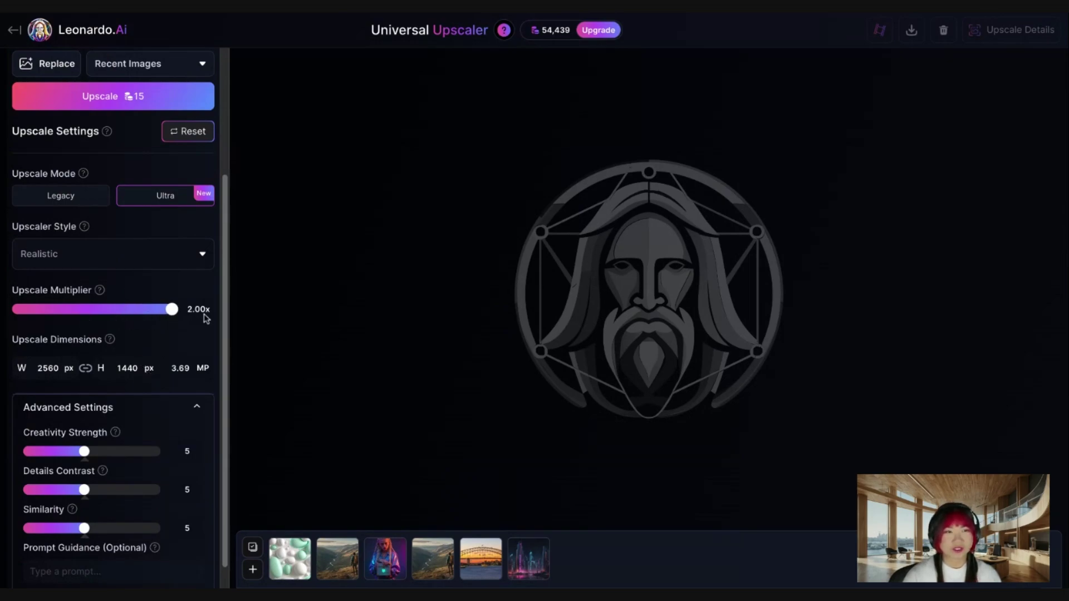
{"action": "scroll", "coordinate": [204, 322], "scroll_direction": "up", "scroll_amount": 1}
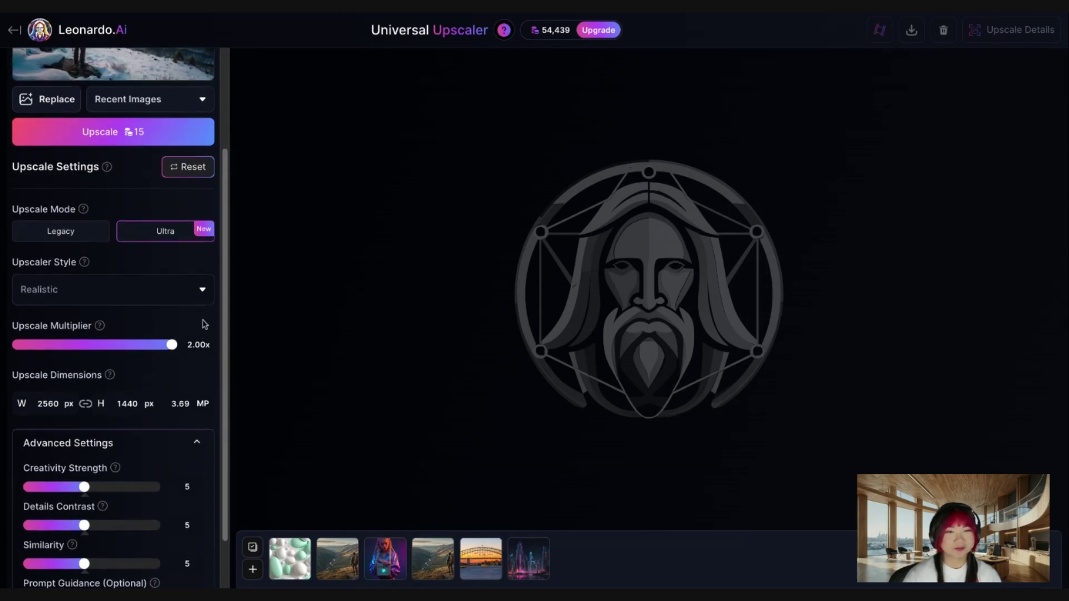
{"action": "scroll", "coordinate": [203, 322], "scroll_direction": "down", "scroll_amount": 2}
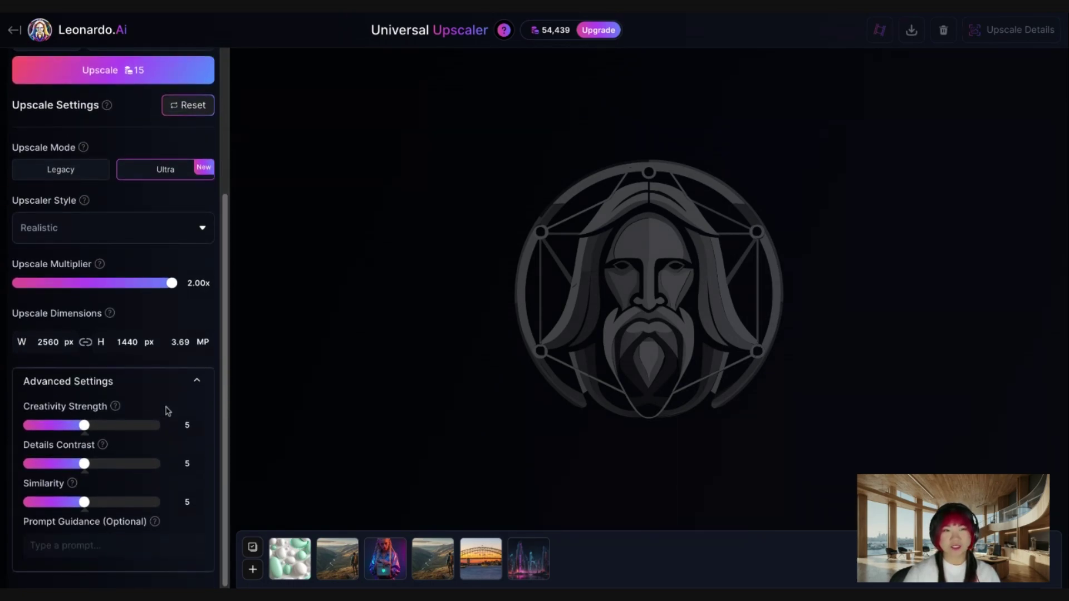
{"action": "left_click_drag", "start_coordinate": [85, 425], "coordinate": [117, 429]}
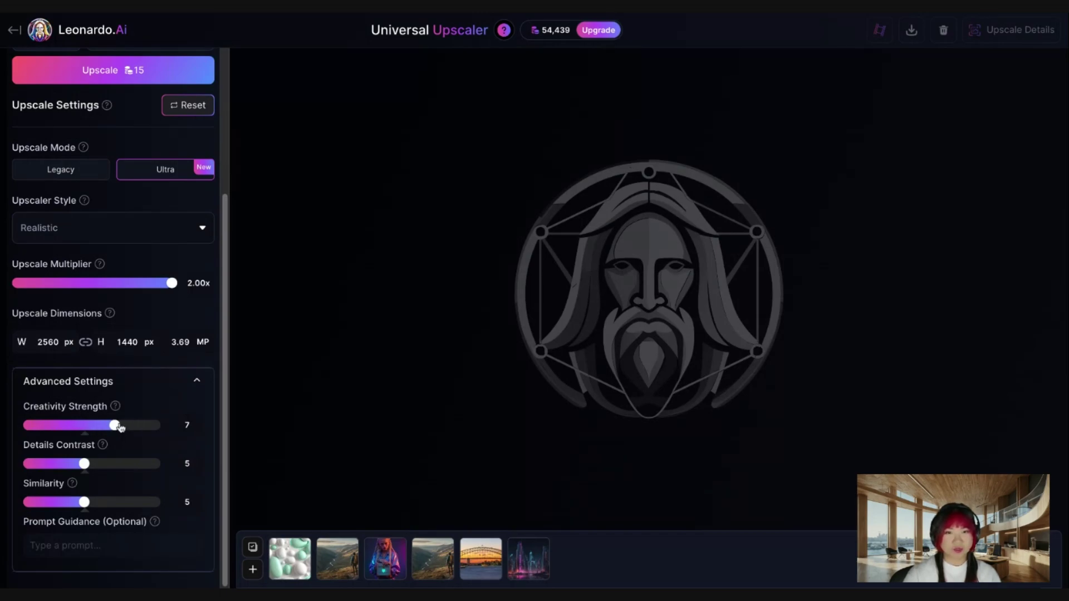
{"action": "scroll", "coordinate": [184, 429], "scroll_direction": "up", "scroll_amount": 3}
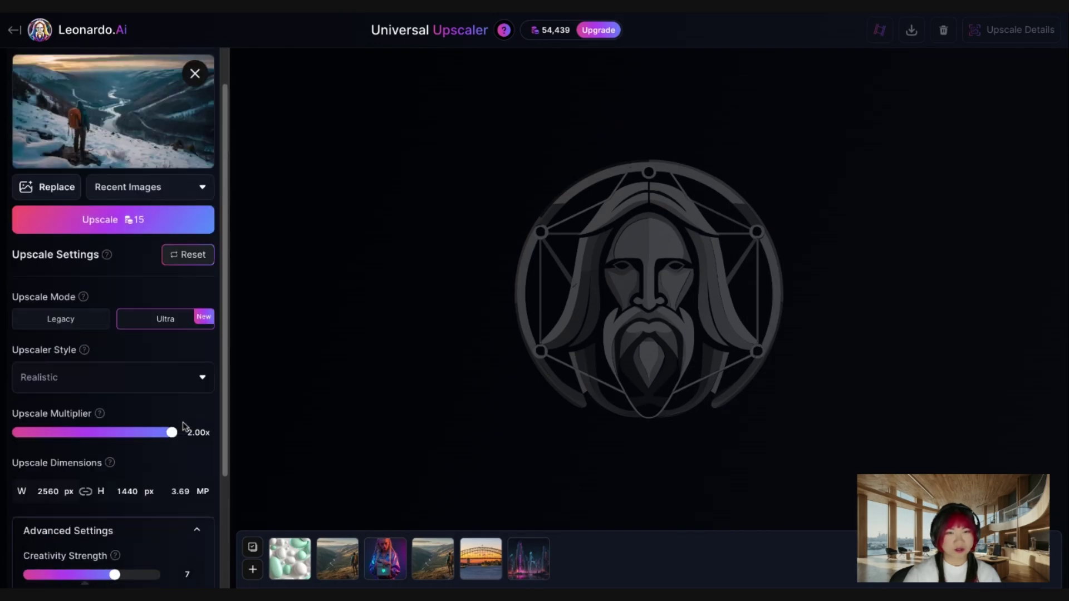
{"action": "scroll", "coordinate": [161, 437], "scroll_direction": "down", "scroll_amount": 2}
{"action": "scroll", "coordinate": [174, 440], "scroll_direction": "down", "scroll_amount": 1}
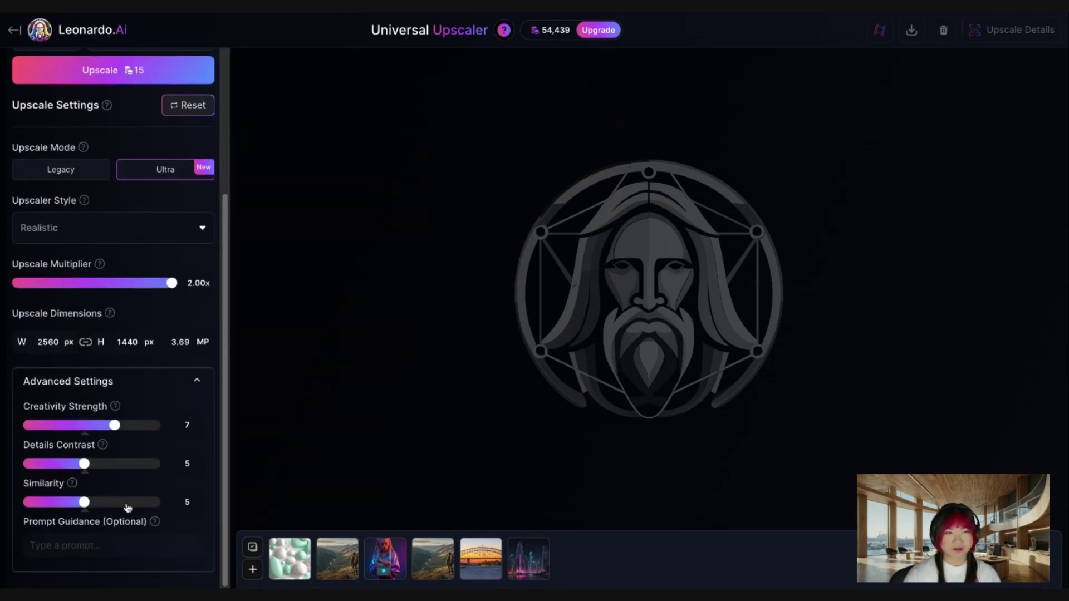
{"action": "scroll", "coordinate": [129, 464], "scroll_direction": "up", "scroll_amount": 3}
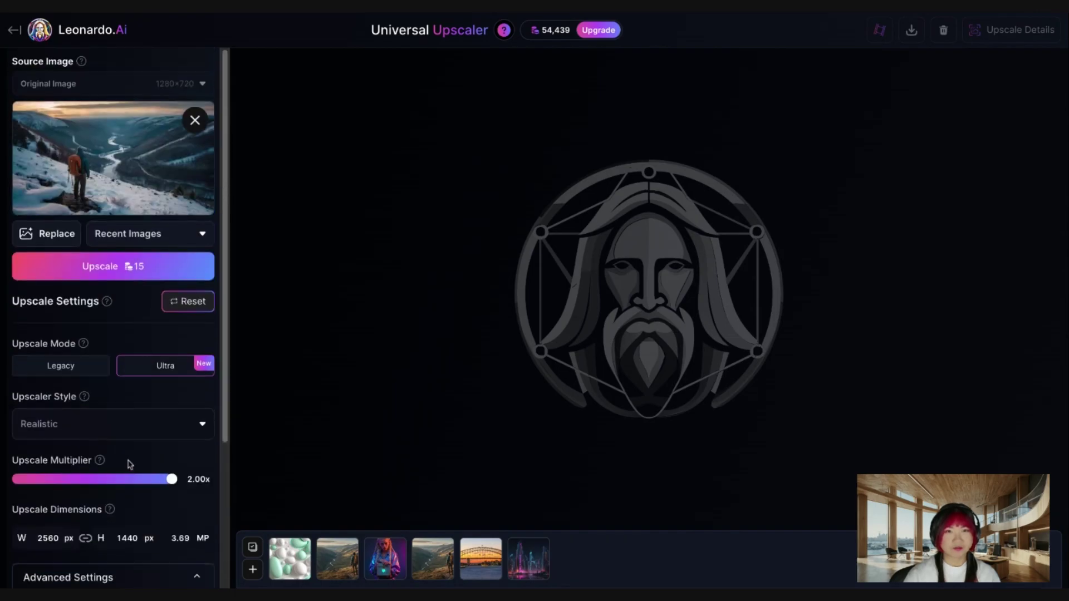
Run the 2x Ultra upscale and sweep the before/after divider to compare with the original
{"action": "left_click", "coordinate": [123, 266]}
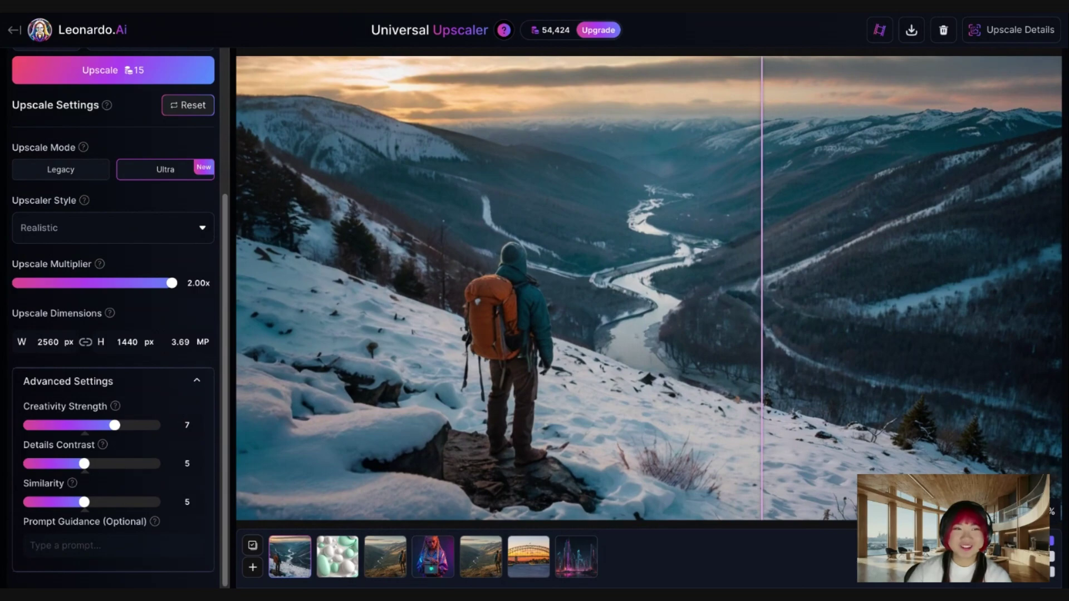
{"action": "left_click_drag", "start_coordinate": [762, 325], "coordinate": [377, 332]}
{"action": "scroll", "coordinate": [495, 326], "scroll_direction": "up", "scroll_amount": 5}
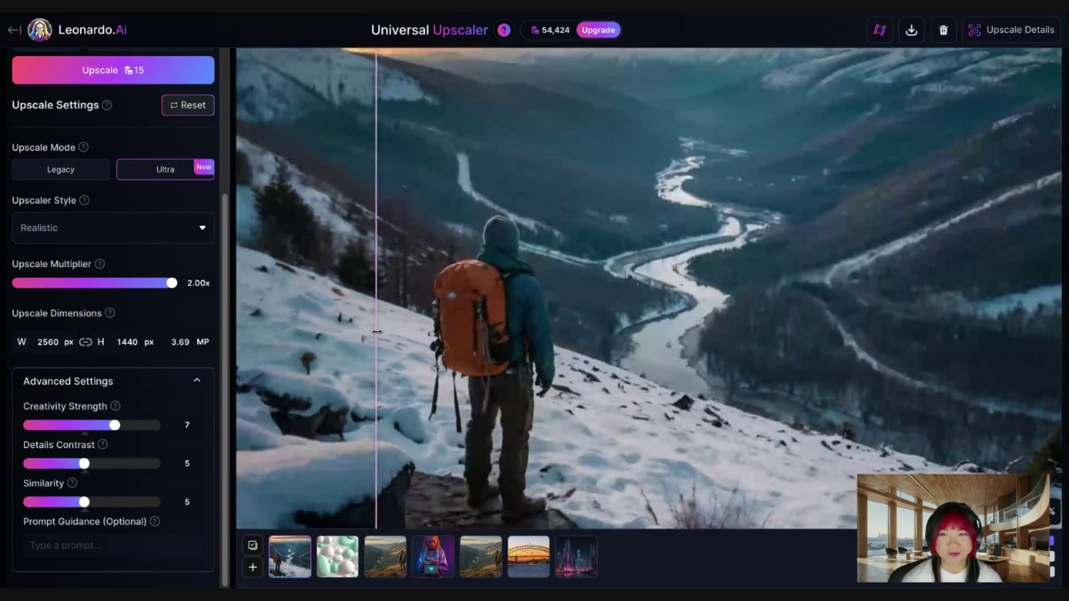